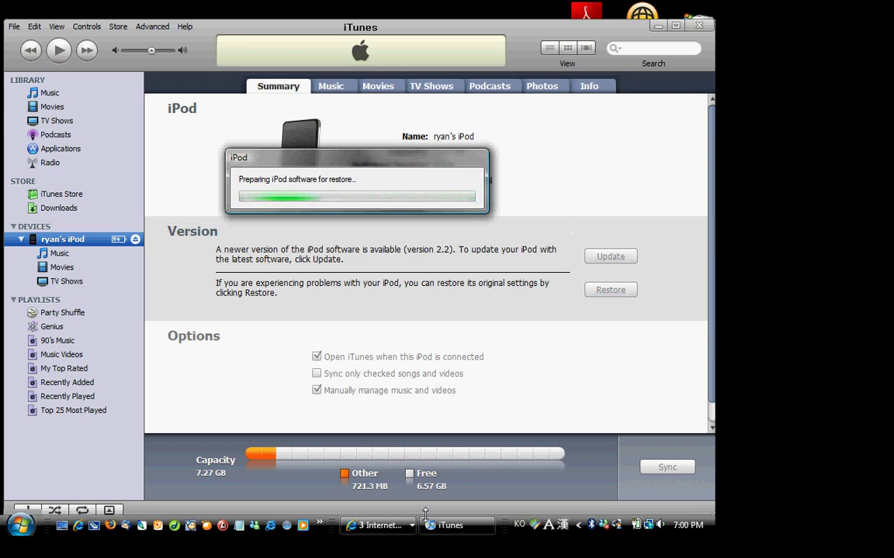
click(404, 529)
click(390, 541)
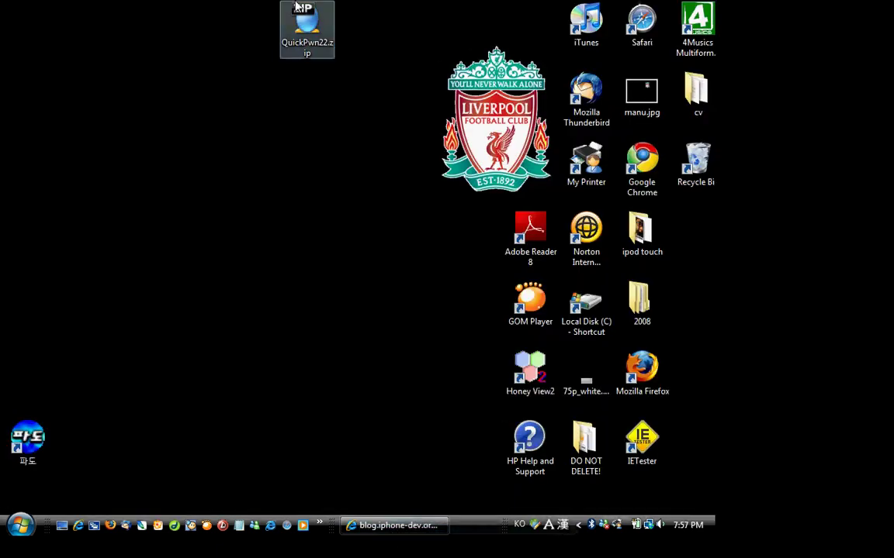
- Extract all files of QuickPwn22.zip with ALZip into a QuickPwn22 folder on the desktop
drag(296, 6, 251, 178)
right_click(249, 172)
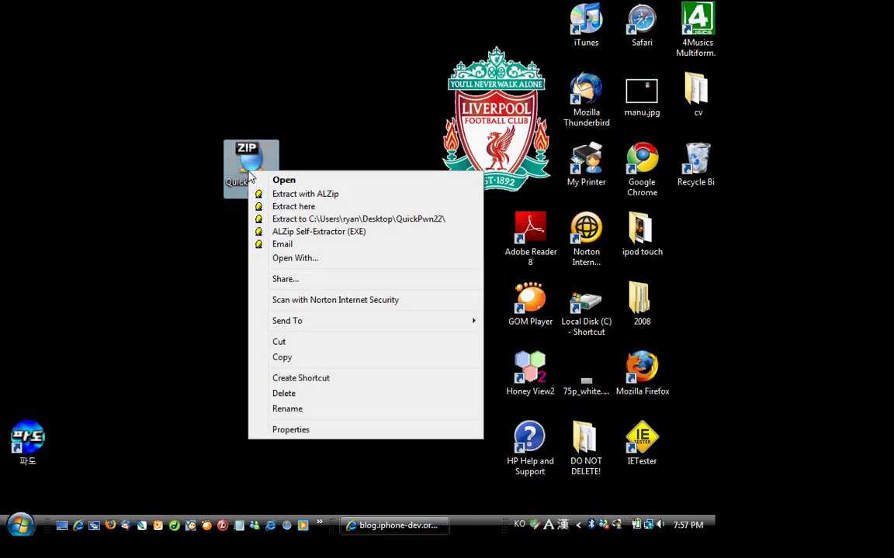
click(317, 195)
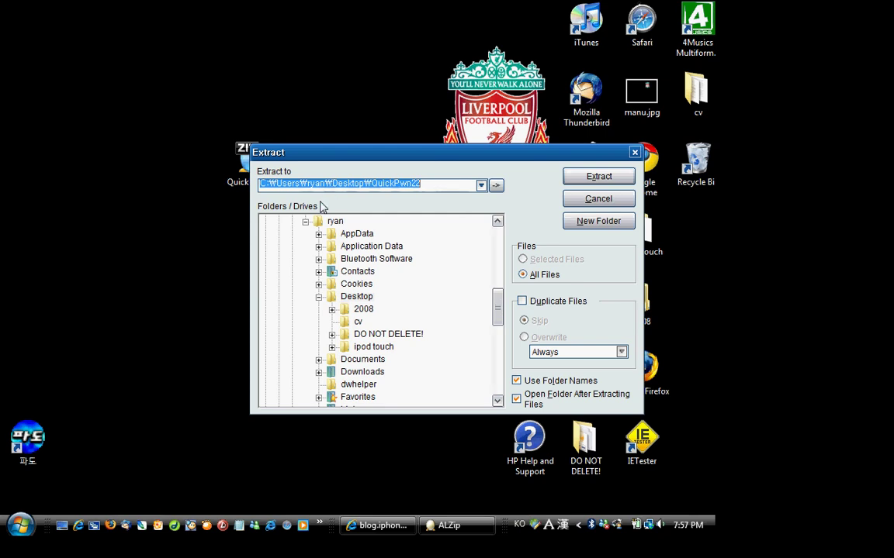
click(599, 177)
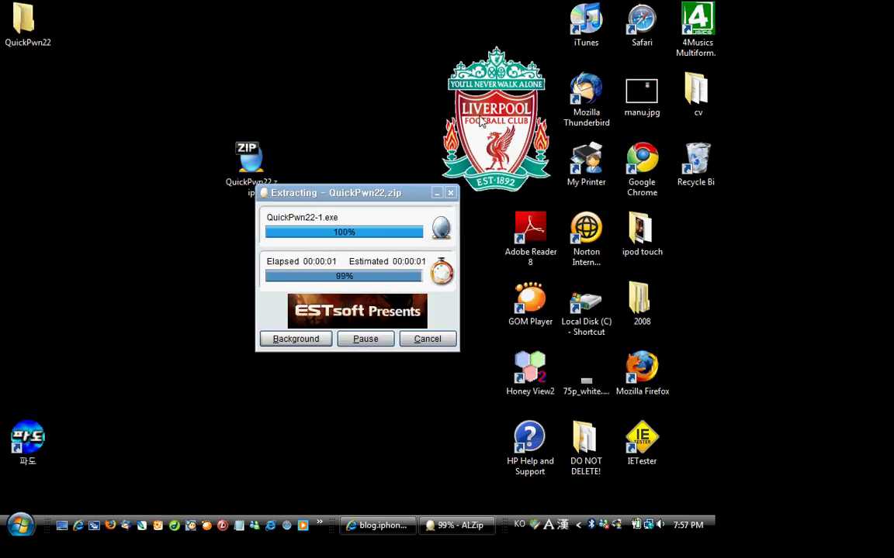
- Launch QuickPwn22-1.exe from the extracted QuickPwn22 folder and close the folder window
drag(27, 23, 254, 295)
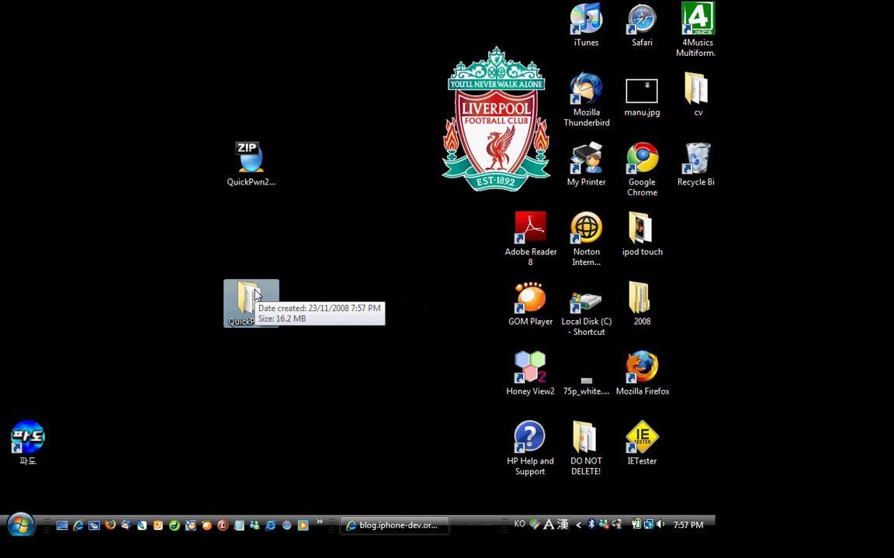
double_click(254, 294)
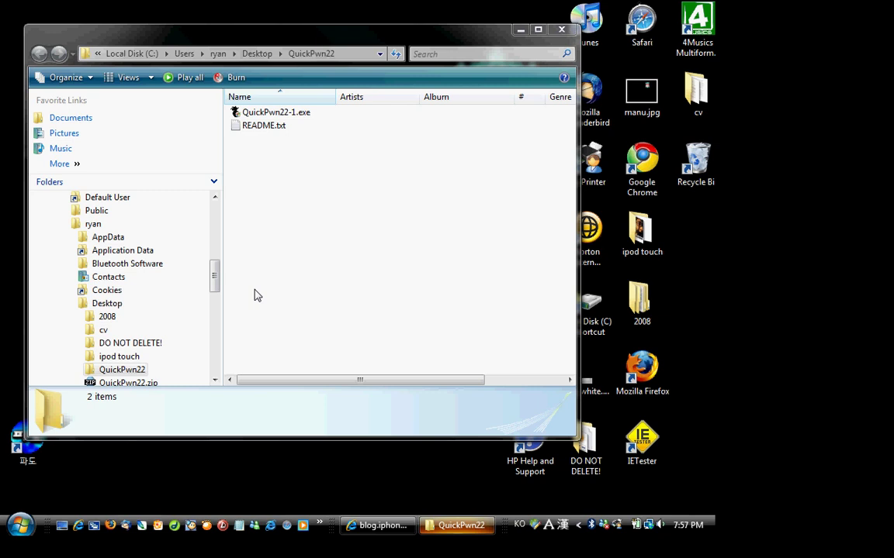
double_click(266, 113)
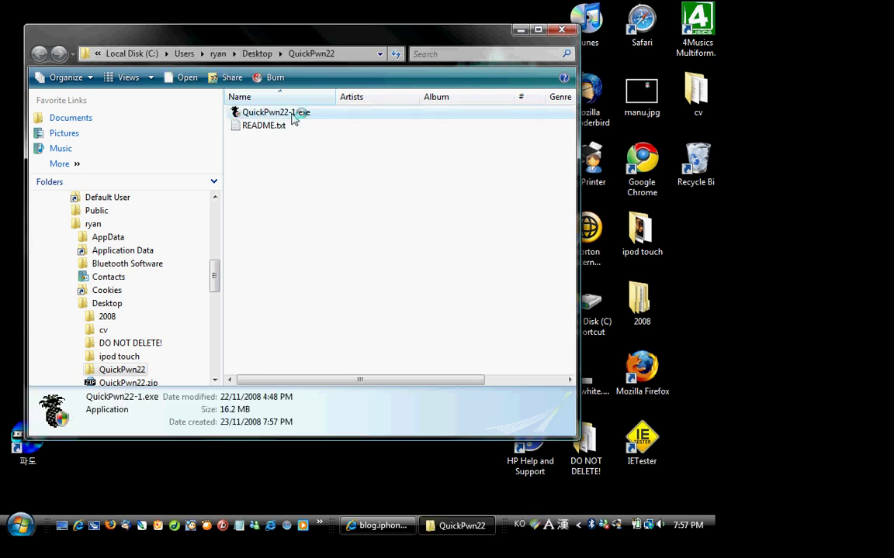
mouse_move(402, 531)
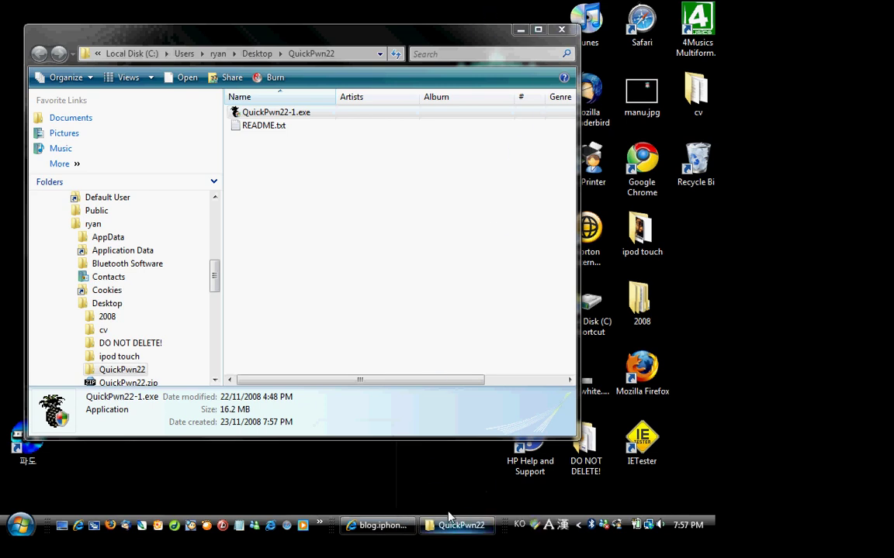
drag(281, 184, 294, 211)
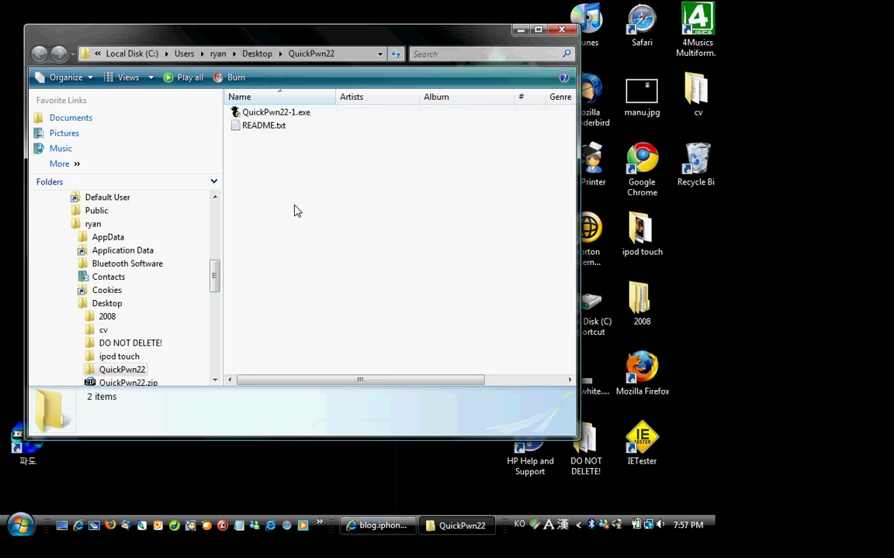
double_click(274, 113)
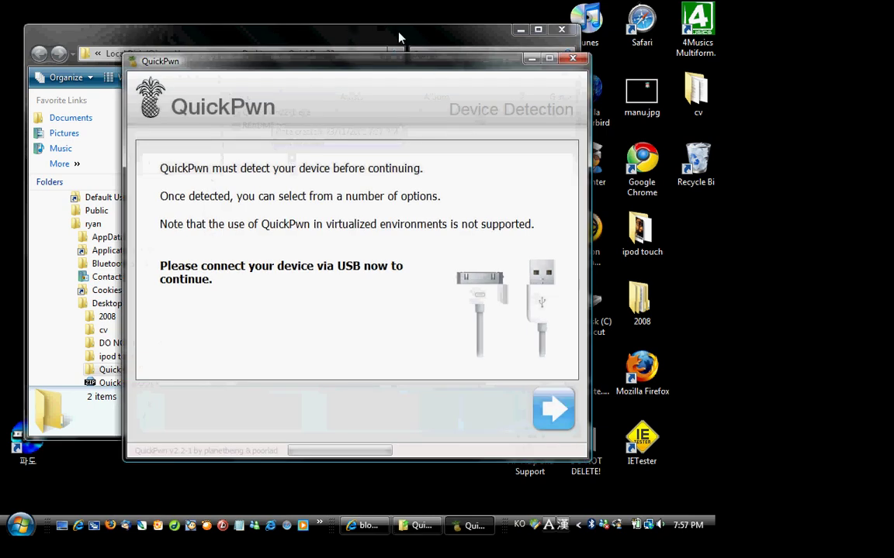
click(399, 36)
click(561, 30)
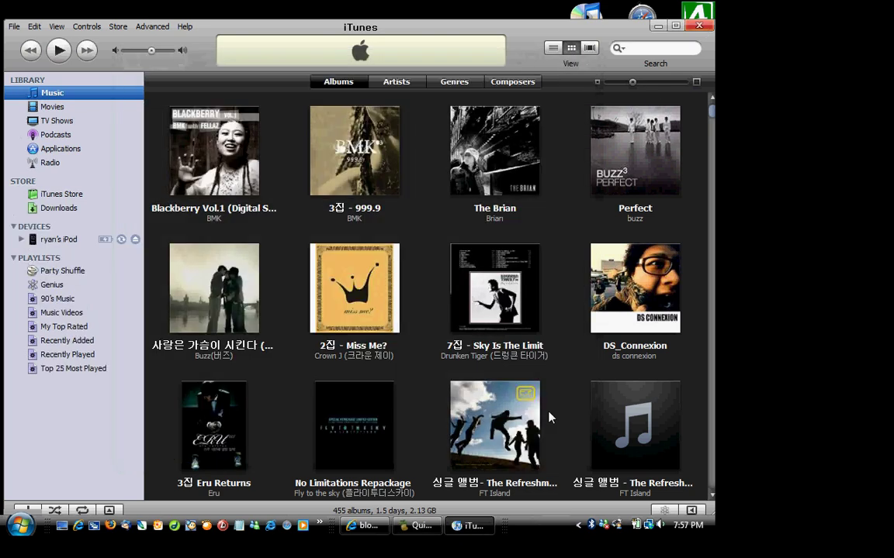
- Quit iTunes despite the running iPod sync and continue past QuickPwn's device detection page
click(698, 25)
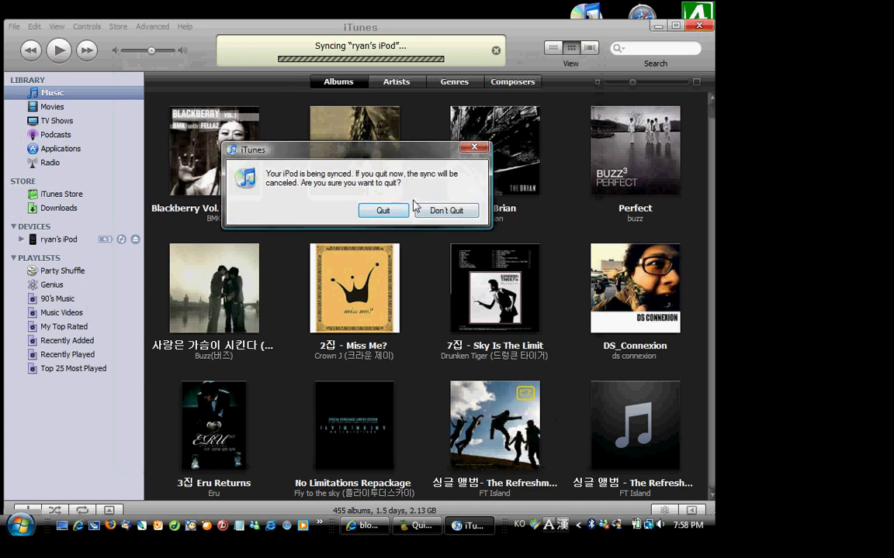
click(377, 210)
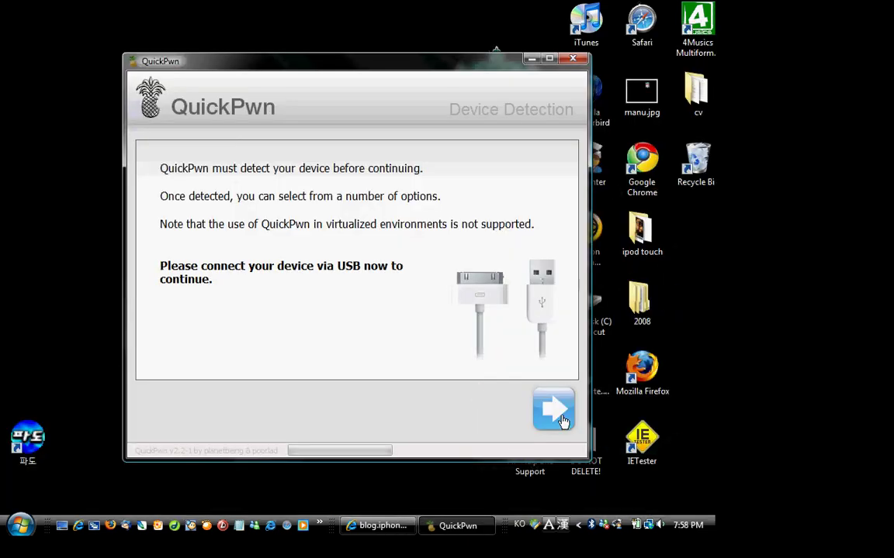
click(554, 411)
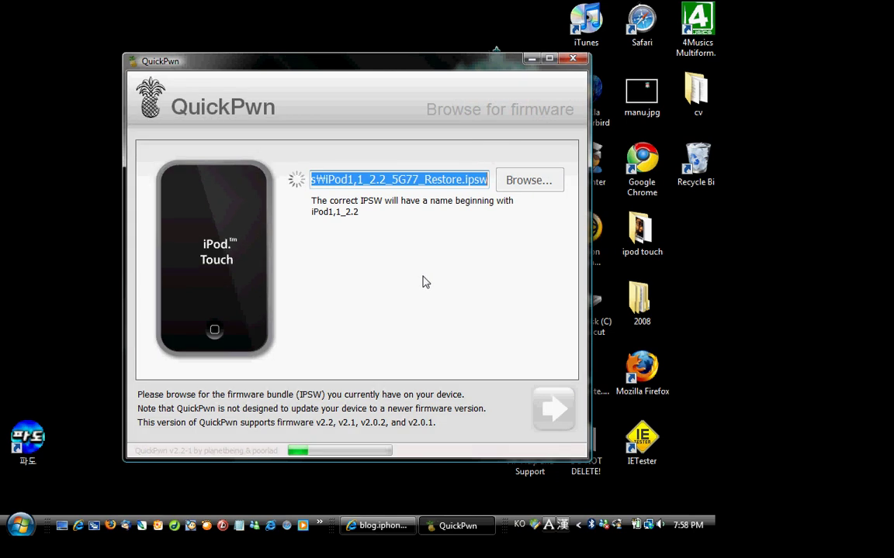
- Switch to the blog.iphone-dev.org page in Internet Explorer and read the iPod Touch 1G and 2G sections
click(376, 528)
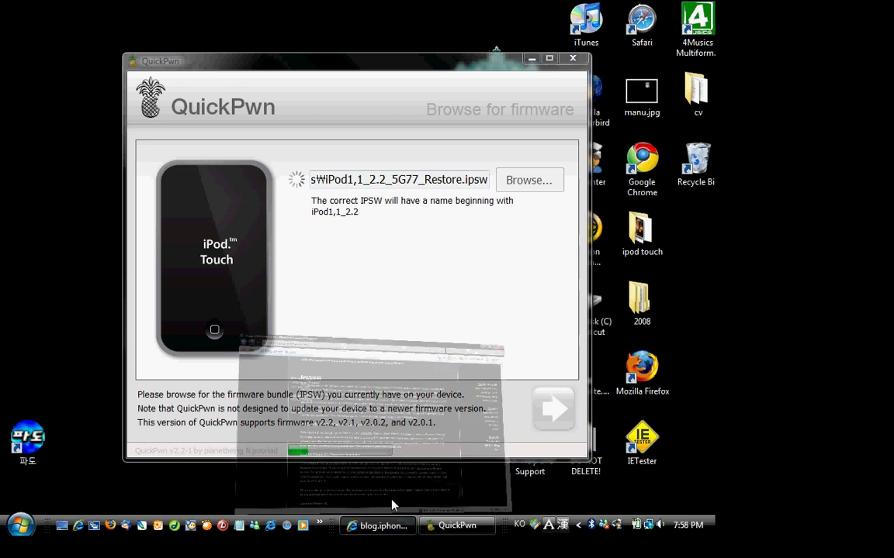
scroll(270, 318, down, 4)
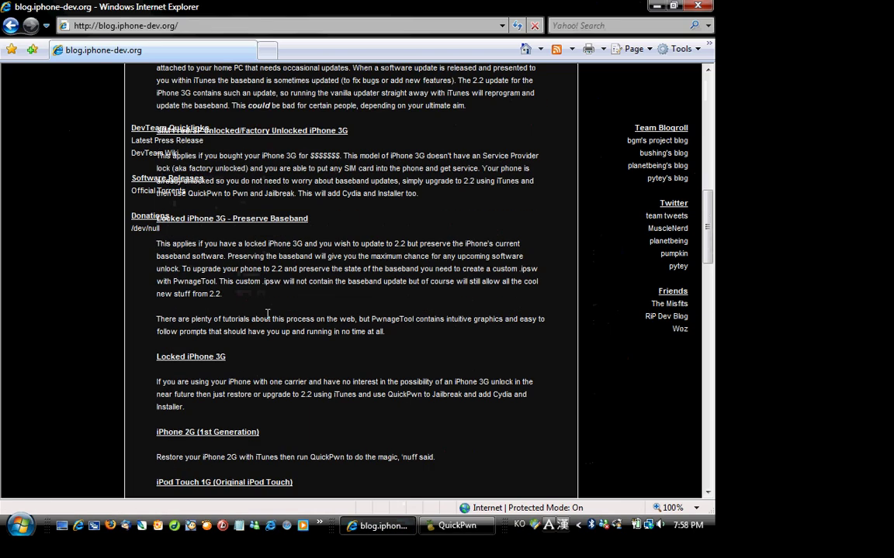
scroll(273, 322, down, 7)
scroll(256, 319, up, 5)
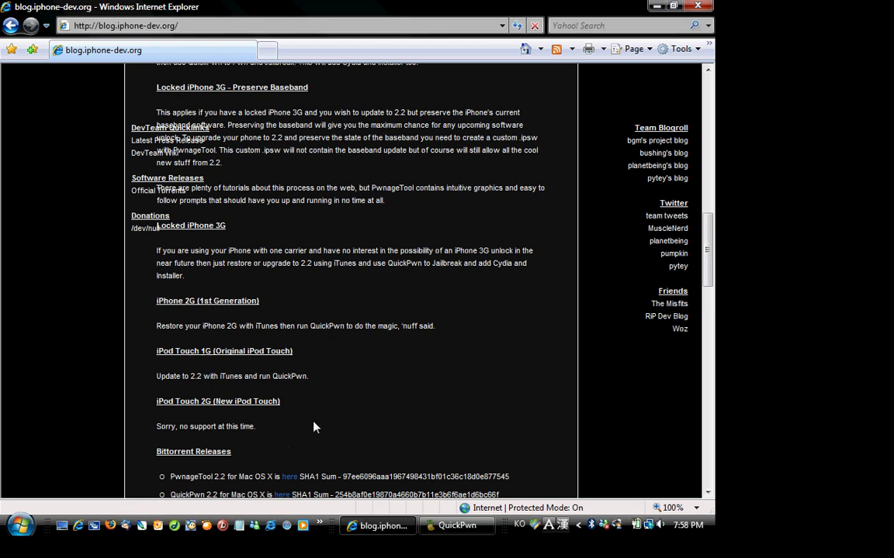
drag(314, 427, 177, 405)
click(179, 419)
right_click(179, 417)
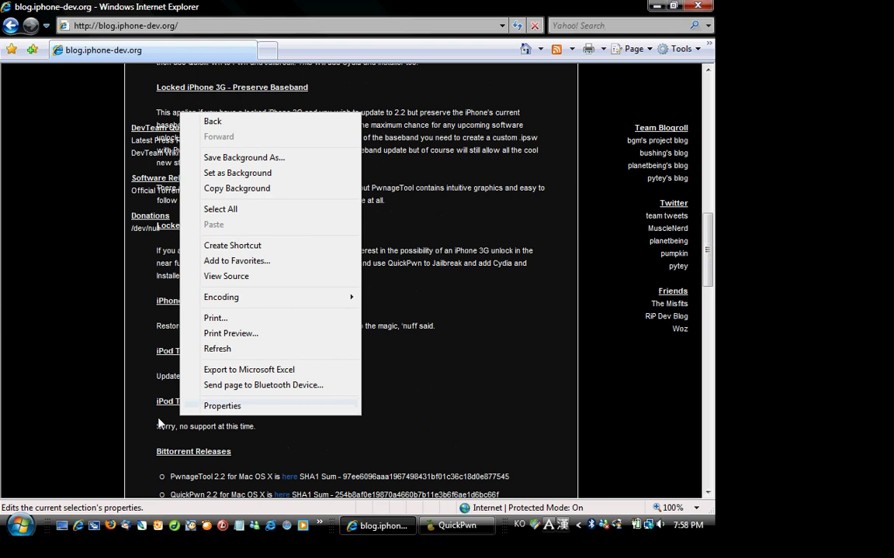
click(159, 423)
drag(357, 380, 314, 382)
click(145, 361)
click(315, 380)
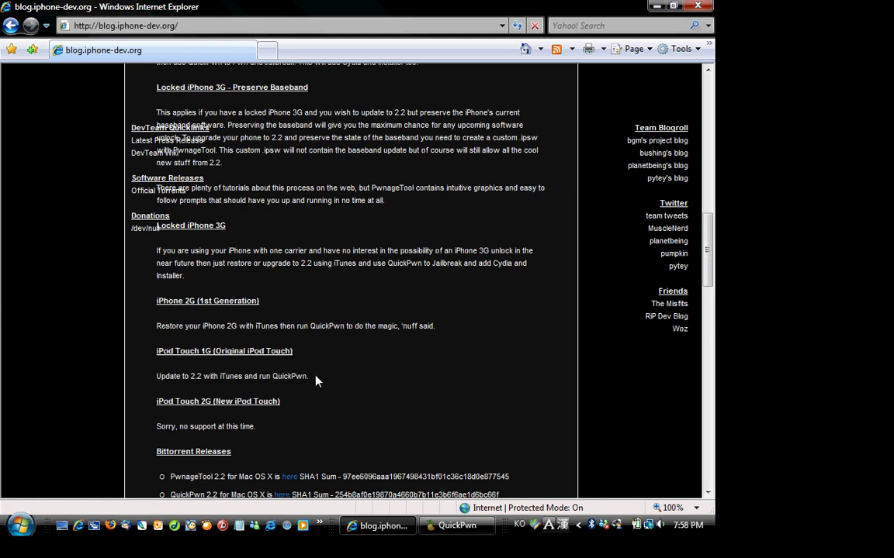
- Read the iPhone 2G and Locked iPhone 3G instructions in the blog post
scroll(325, 373, up, 2)
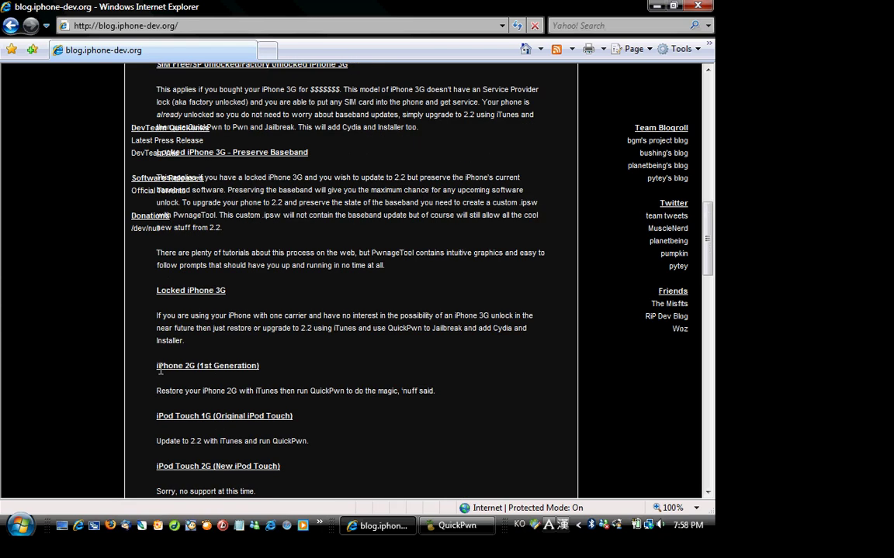
drag(156, 369, 183, 392)
click(251, 387)
drag(243, 390, 278, 391)
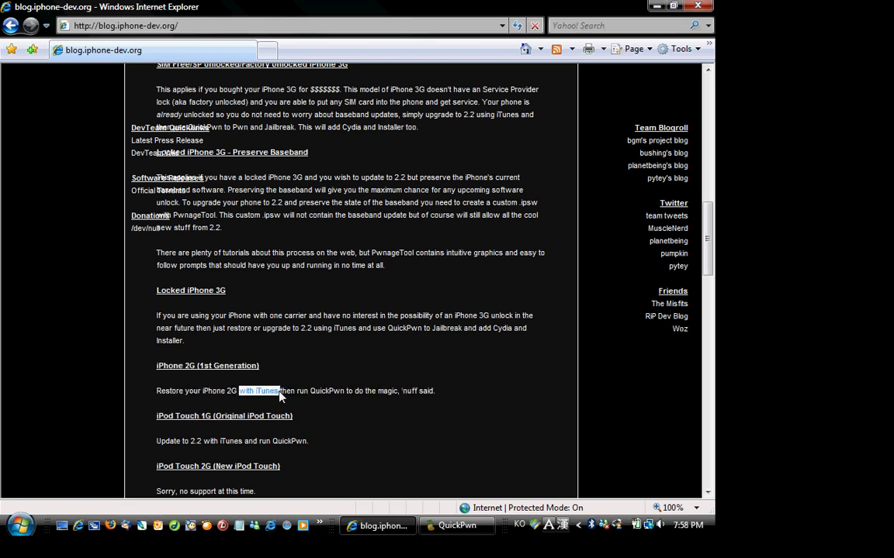
click(307, 394)
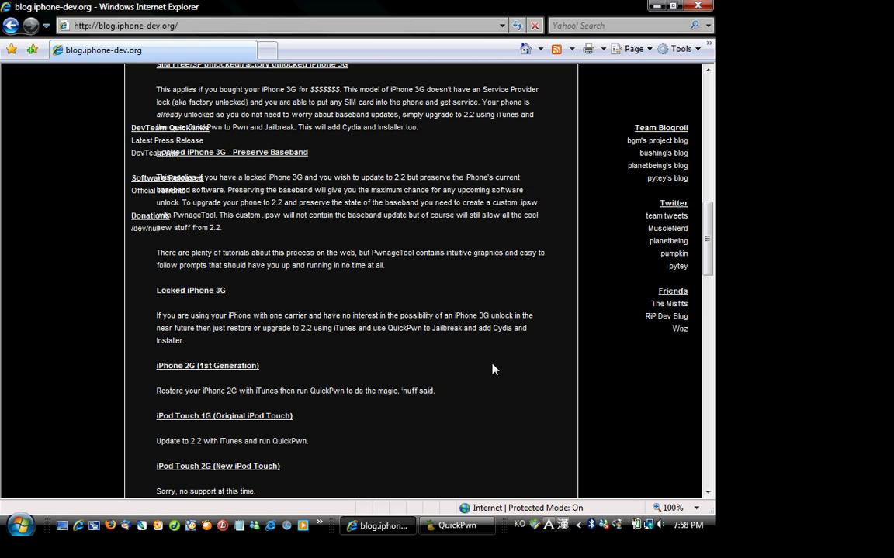
scroll(386, 361, up, 4)
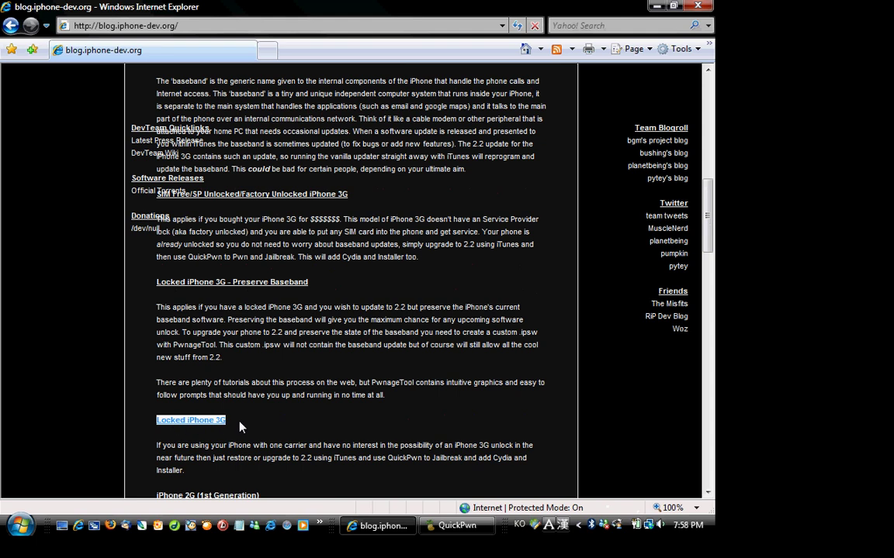
drag(265, 429, 294, 457)
click(289, 437)
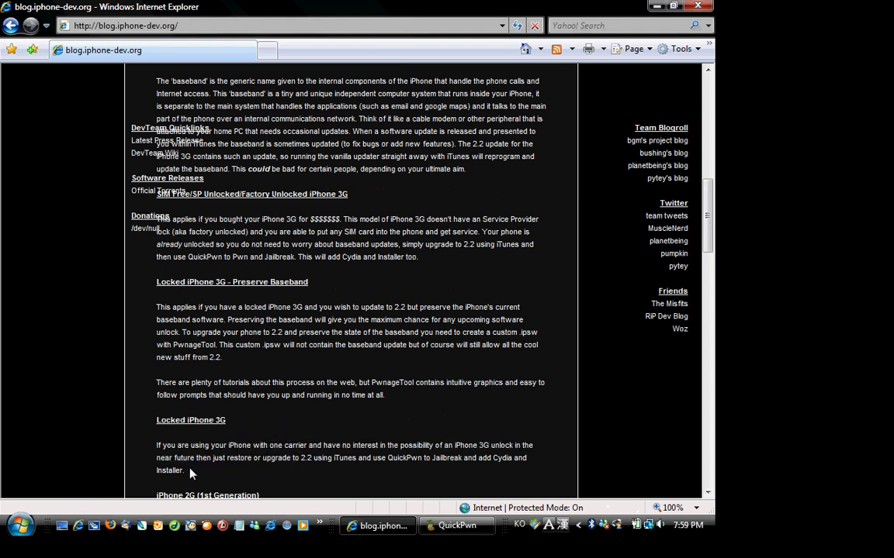
drag(158, 449, 485, 470)
- Read the Locked iPhone 3G - Preserve Baseband section and the general rules earlier in the post
scroll(489, 476, up, 2)
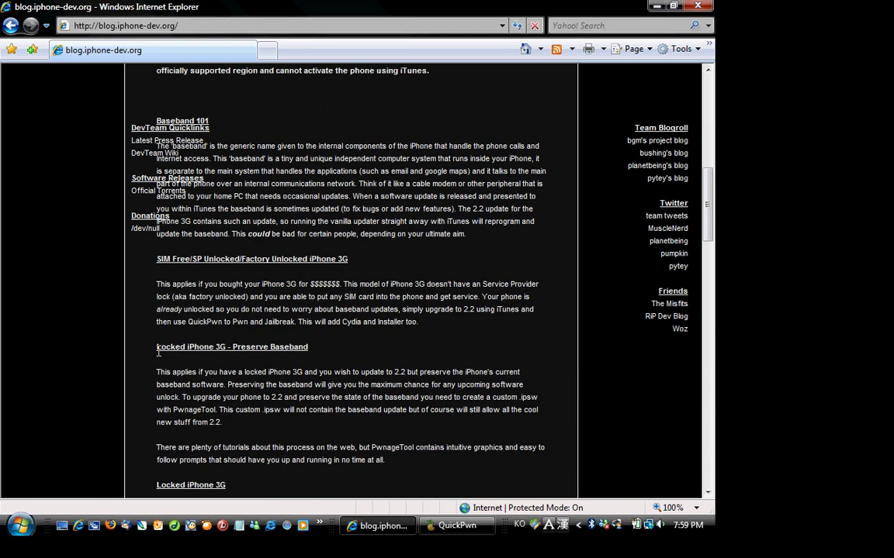
drag(158, 347, 363, 409)
click(351, 408)
scroll(315, 359, up, 5)
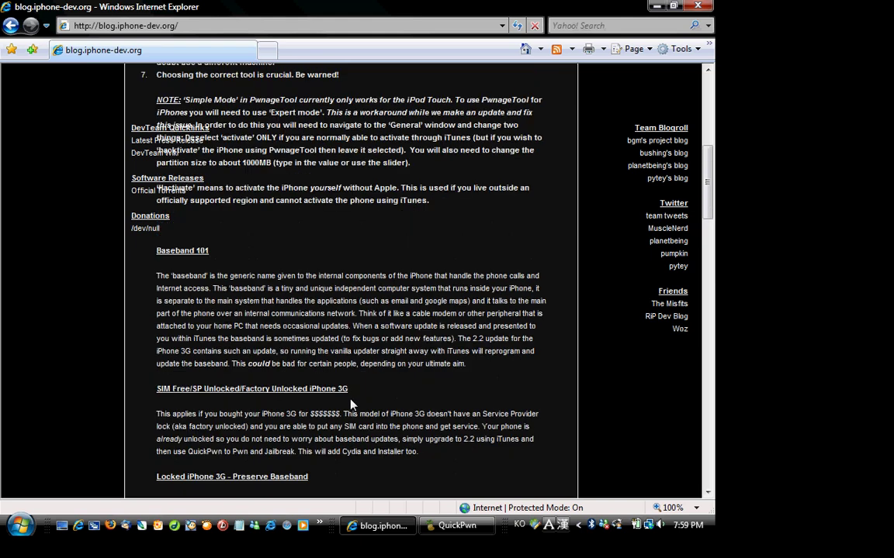
scroll(220, 297, up, 4)
scroll(220, 297, up, 2)
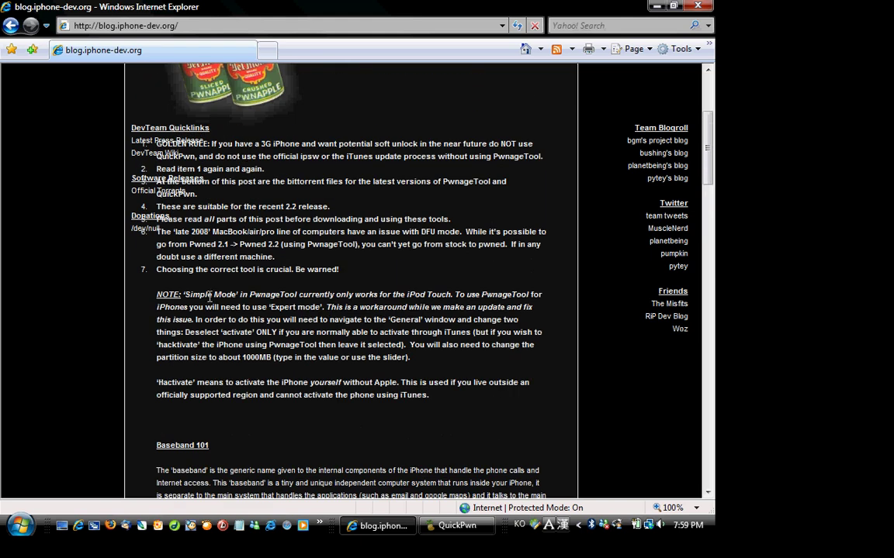
scroll(209, 296, up, 6)
- Back in QuickPwn, accept the iPod1,1_2.2_5G77_Restore.ipsw firmware, disable Replace boot logos, start the jailbreak and minimize the browser
click(456, 526)
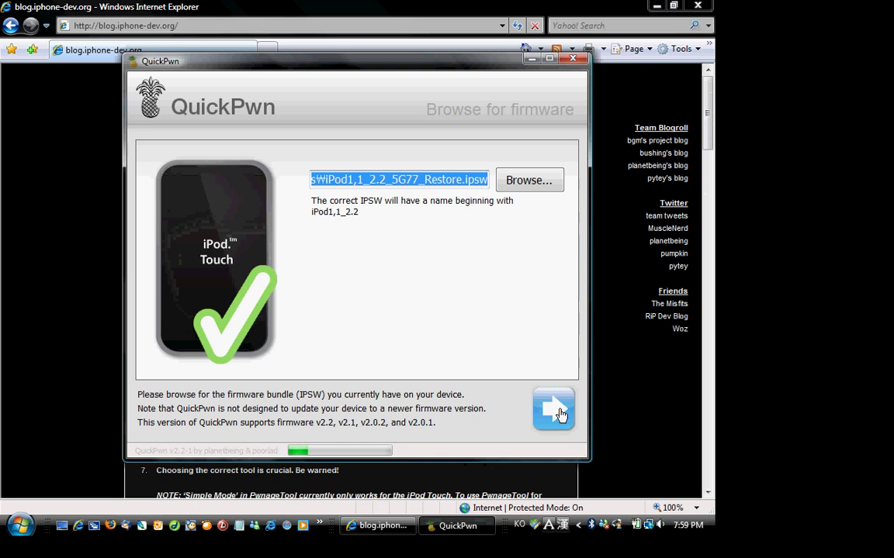
key(Return)
click(417, 238)
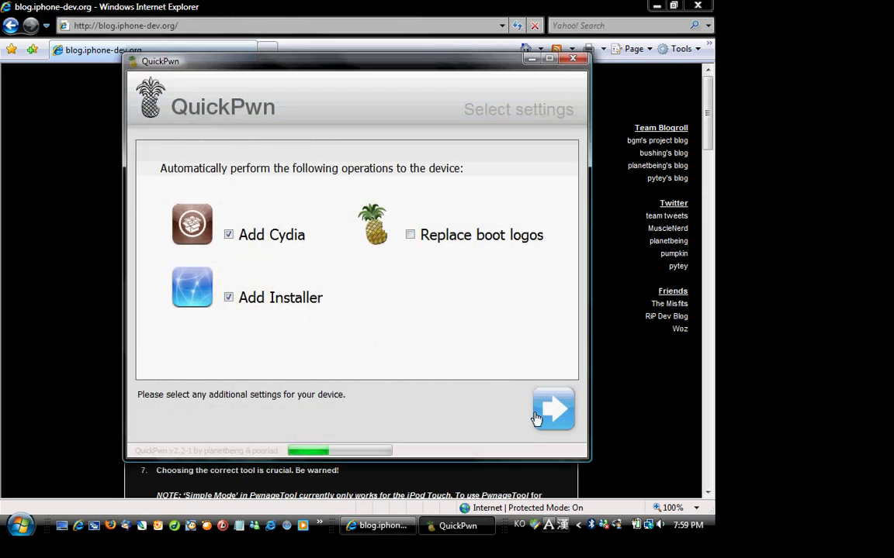
click(552, 408)
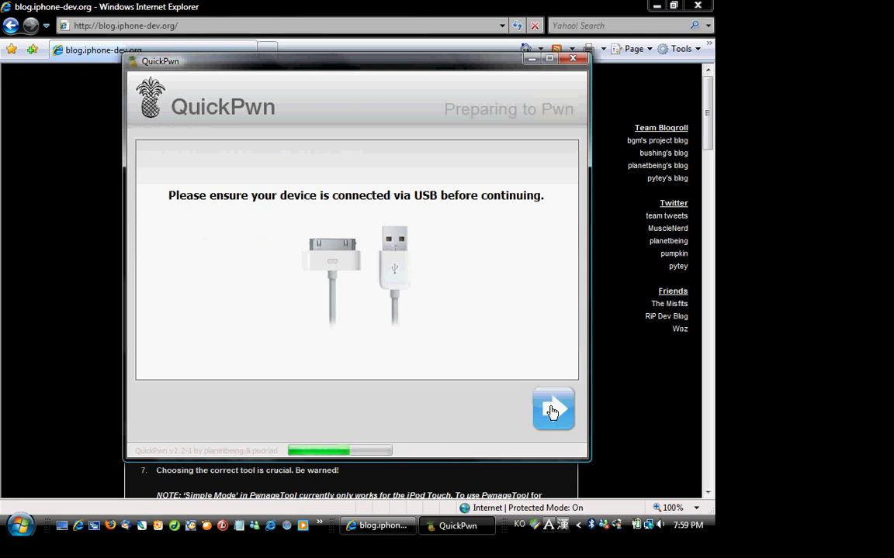
click(551, 409)
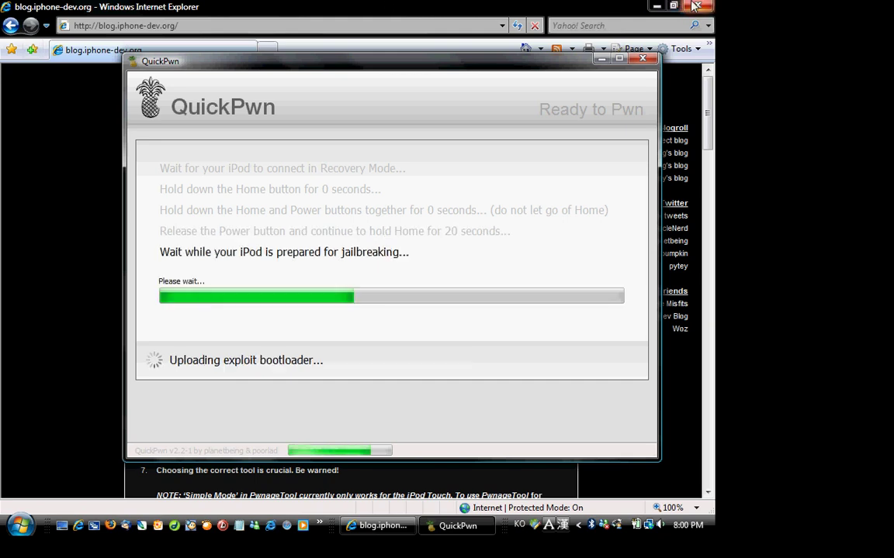
click(656, 5)
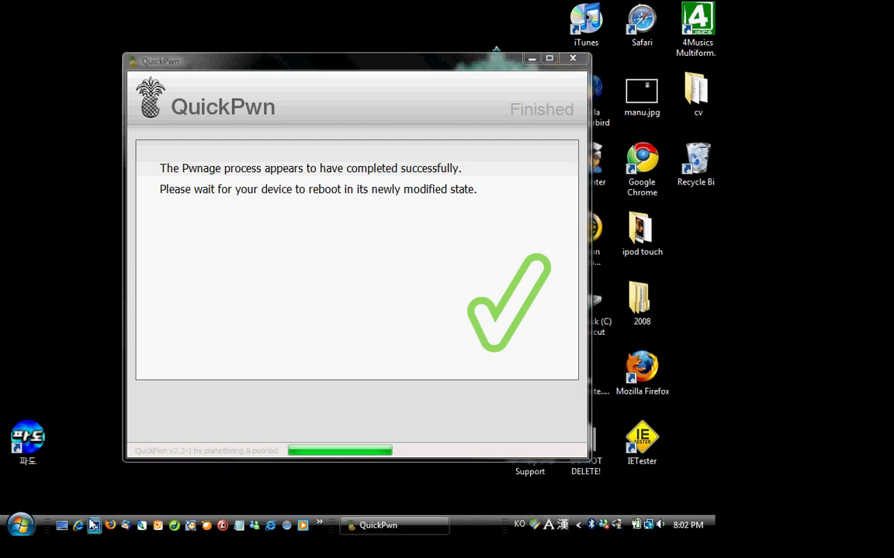
- Open CyberLink YouCam and delete the captured video clip, leaving the captured photo
click(24, 532)
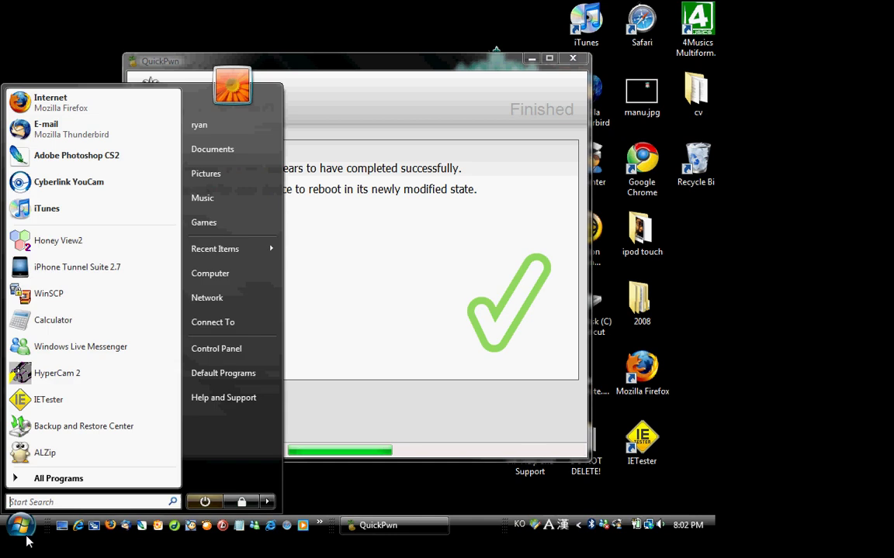
click(90, 186)
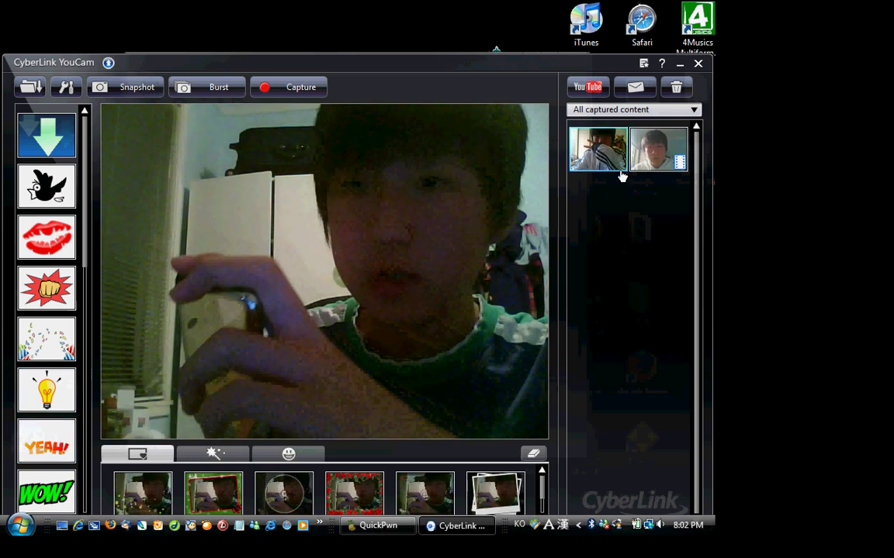
right_click(578, 136)
click(608, 146)
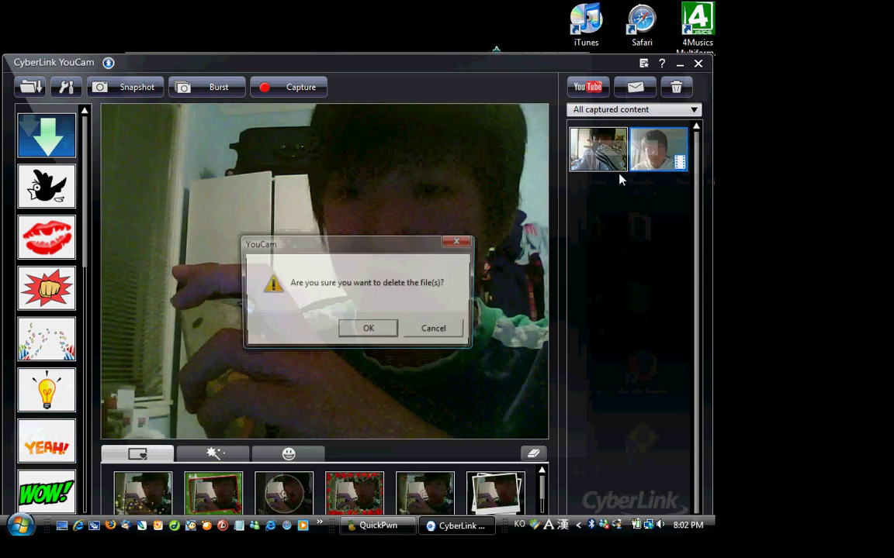
click(369, 330)
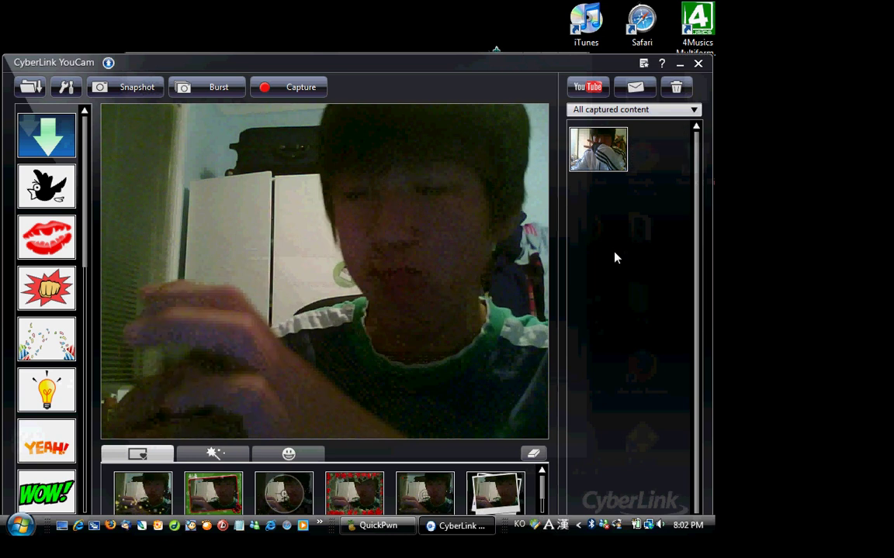